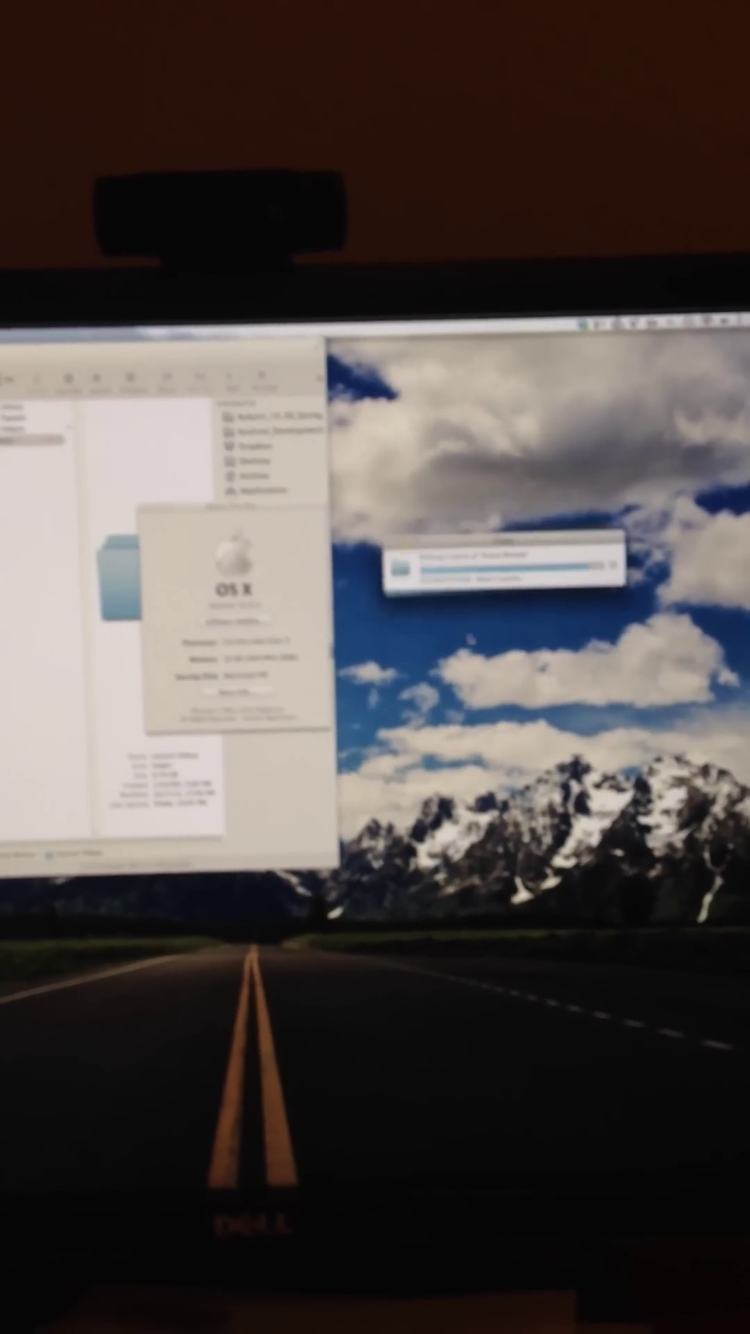
Step: Drag the Home Movies copy progress window up and slightly left, beside About This Mac
left_click_drag(463, 641, 449, 555)
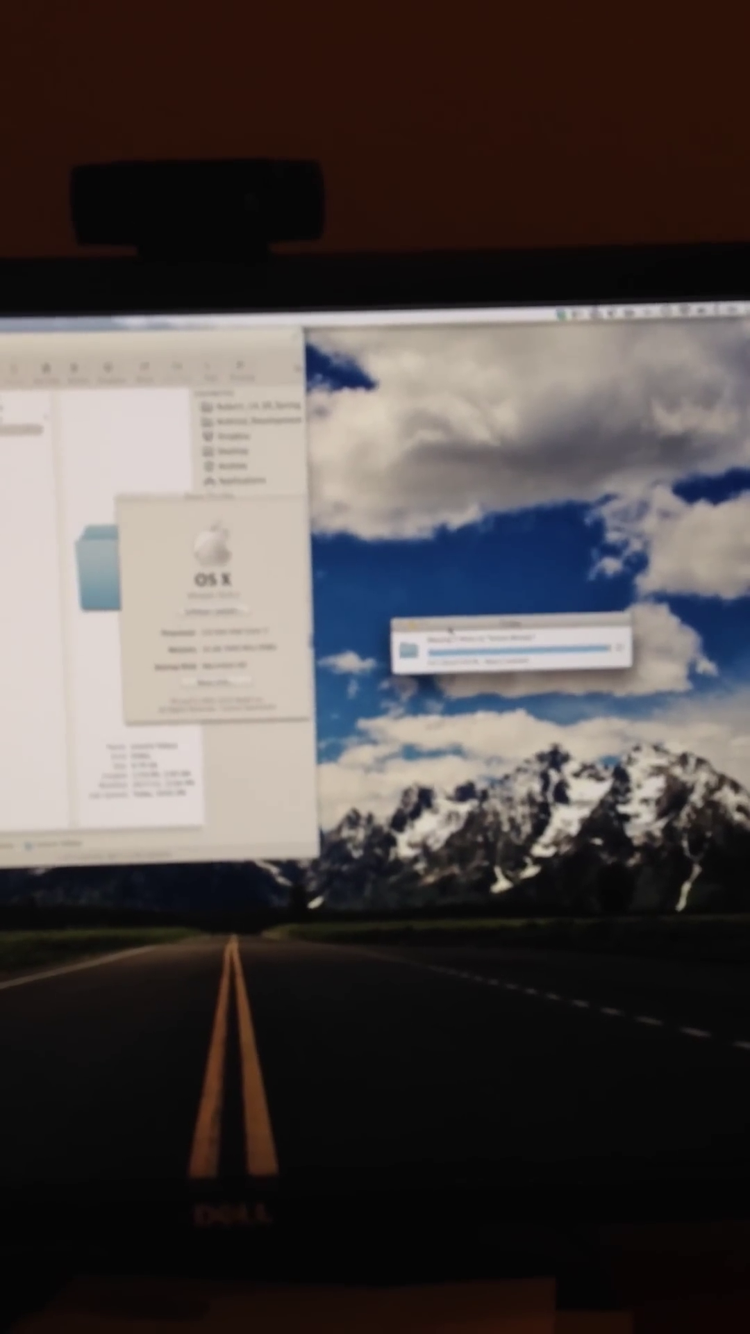